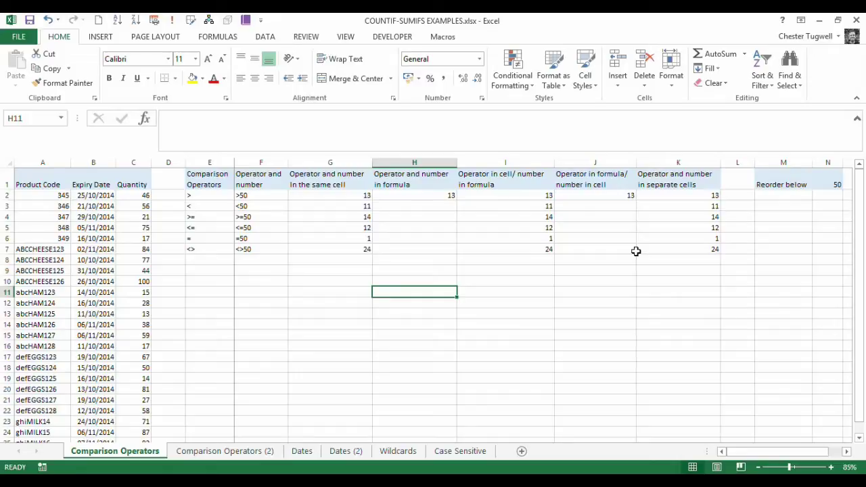
# Switch to the Comparison Operators (2) sheet and look over its result columns and the Reorder below cell
pyautogui.click(245, 449)
pyautogui.click(433, 306)
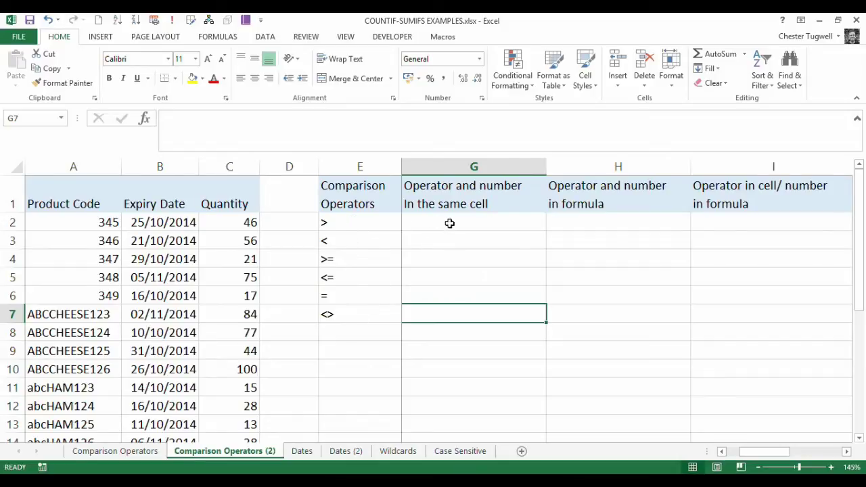
pyautogui.moveTo(757, 457); pyautogui.dragTo(753, 462)
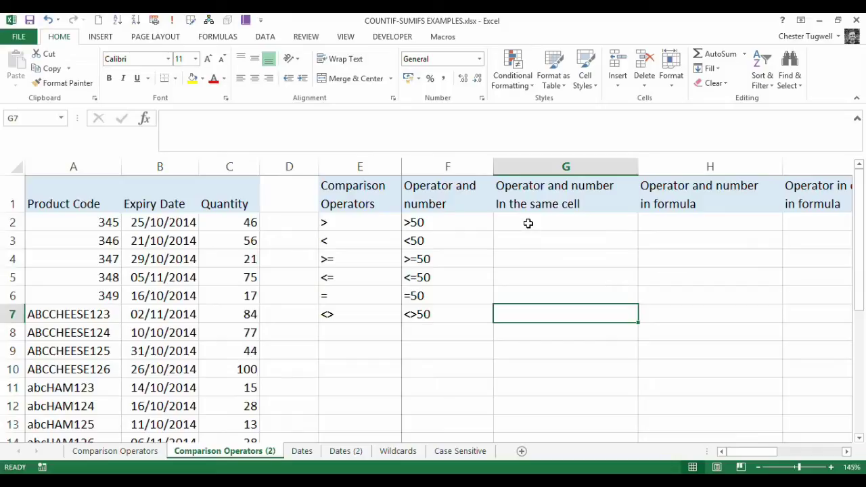
pyautogui.moveTo(748, 450); pyautogui.dragTo(818, 456)
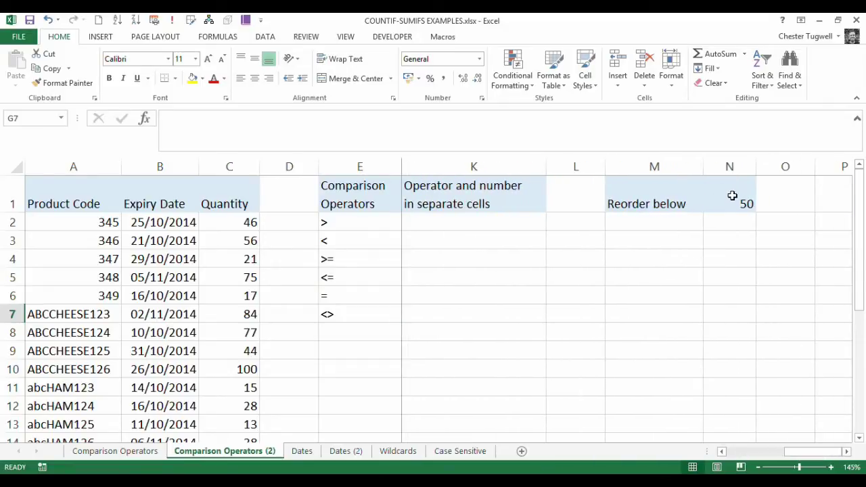
pyautogui.moveTo(802, 455); pyautogui.dragTo(725, 455)
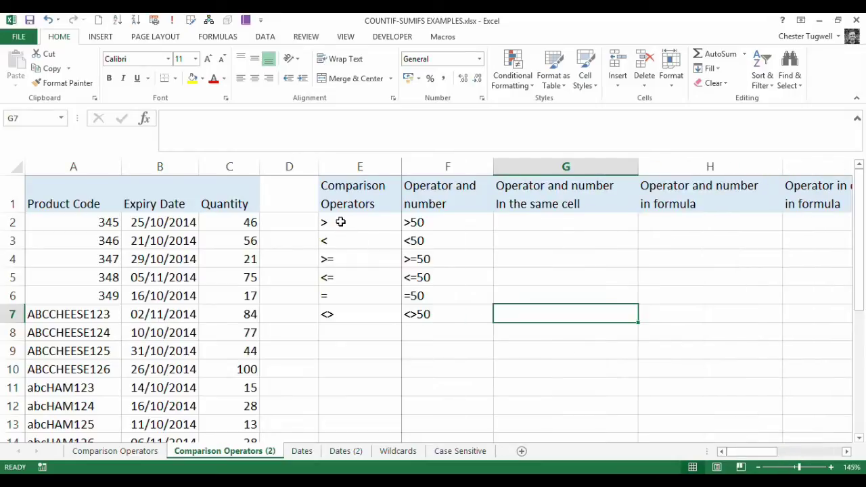
# Start a COUNTIFS formula in cell G2, under "Operator and number In the same cell"
pyautogui.click(526, 222)
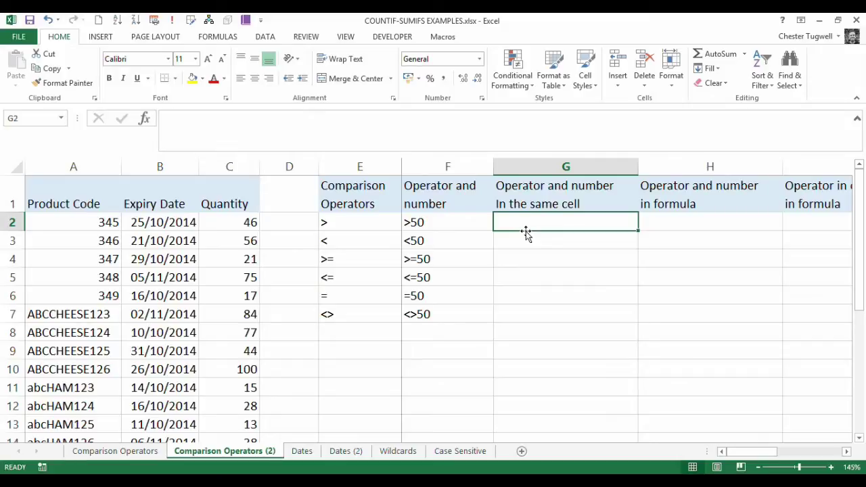
pyautogui.write('=coun')
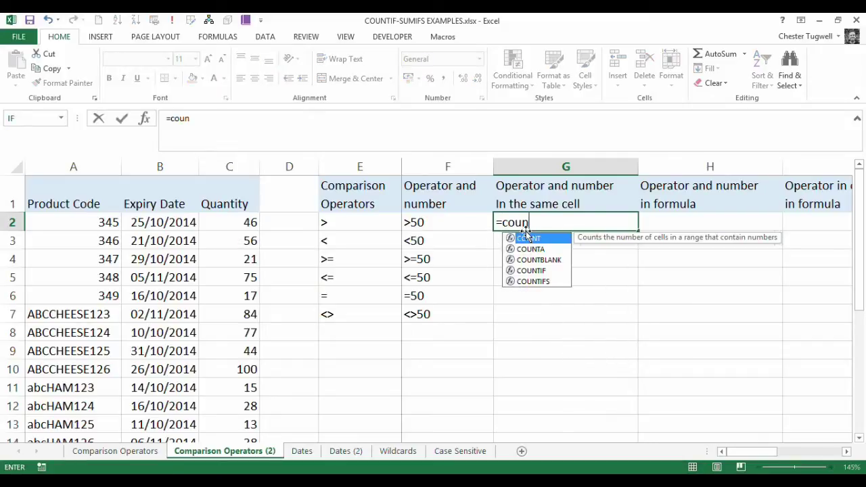
pyautogui.write('tif')
pyautogui.press('Down')
pyautogui.write('s')
pyautogui.click(528, 244)
pyautogui.click(528, 245)
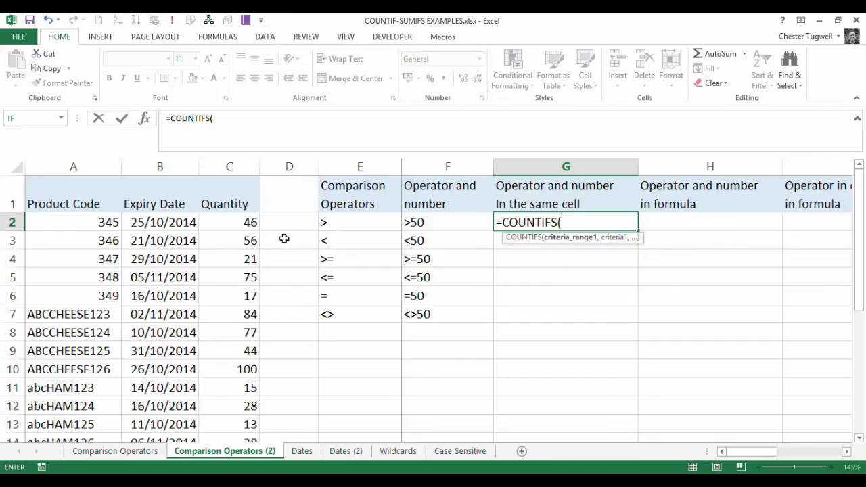
# Set the criteria range of the G2 formula to the Quantity values as the absolute reference $C$2:$C$26
pyautogui.click(234, 222)
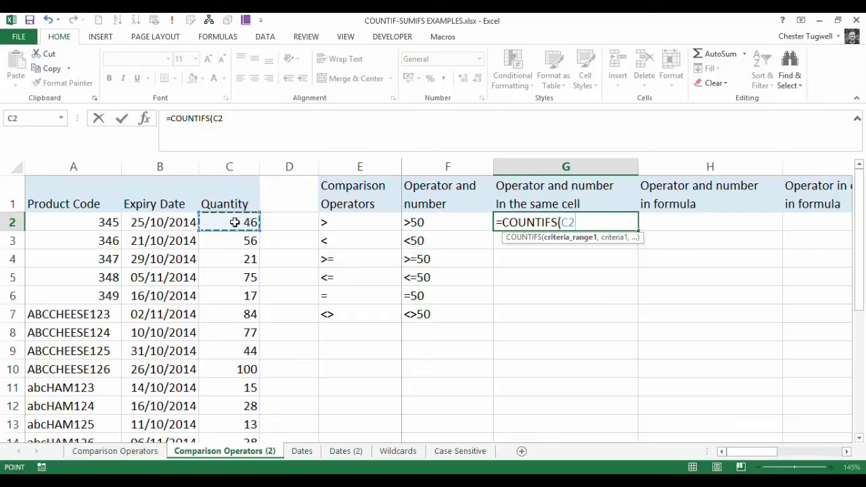
pyautogui.hotkey('ctrl', 'shift', 'Down')
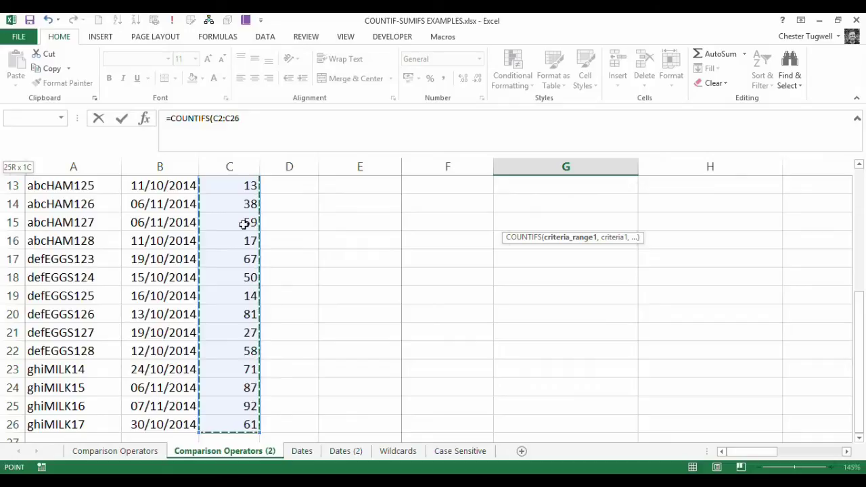
pyautogui.moveTo(861, 315); pyautogui.dragTo(861, 200)
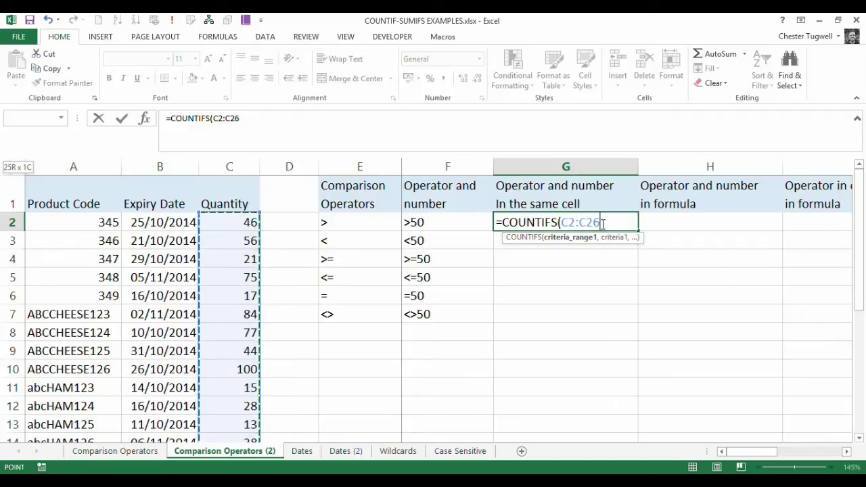
pyautogui.press('F4')
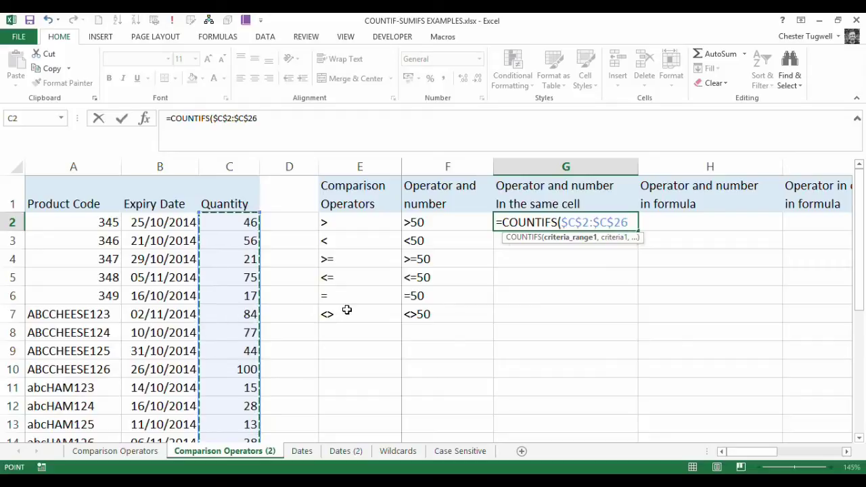
pyautogui.write(',')
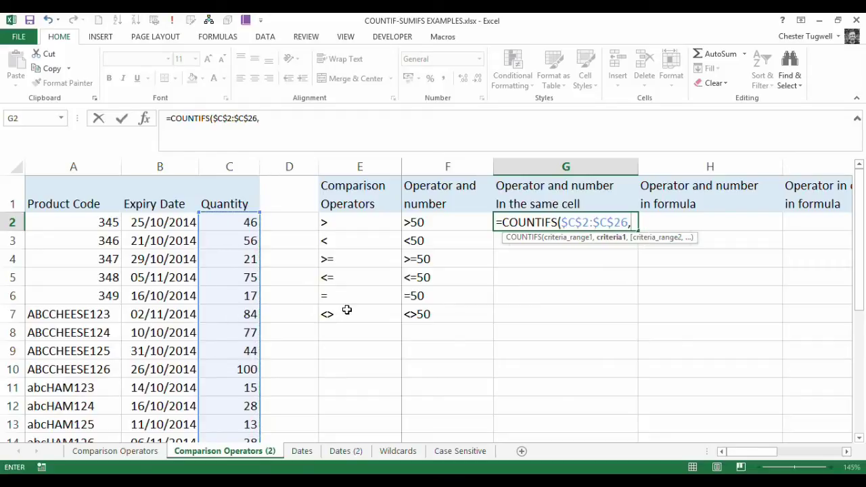
# Complete the G2 formula with F2 as the criterion and fill it down to G7
pyautogui.click(447, 223)
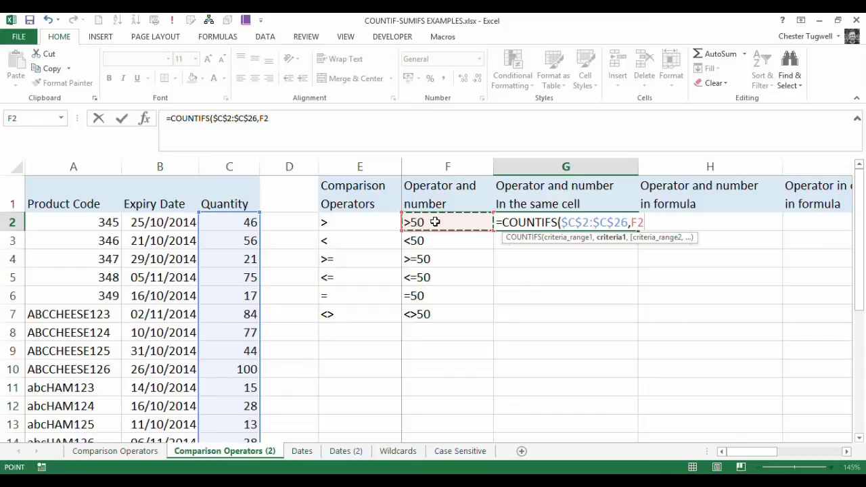
pyautogui.write(')')
pyautogui.hotkey('ctrl', 'Return')
pyautogui.press('Return')
pyautogui.click(574, 220)
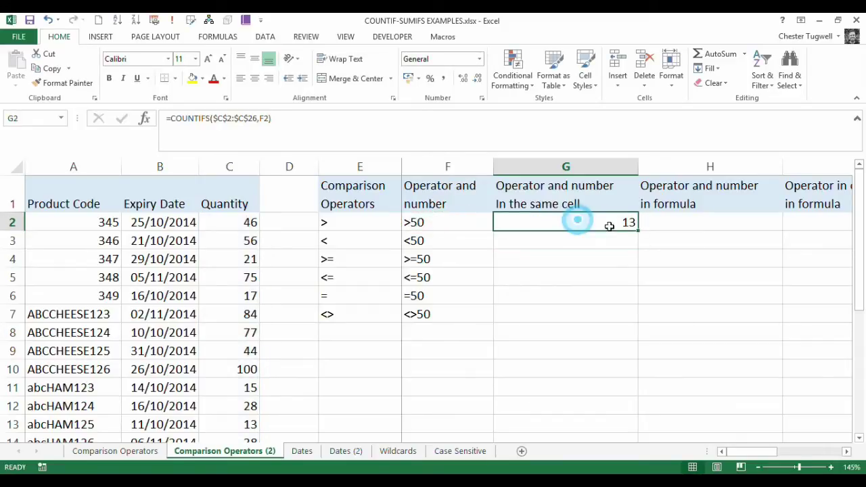
pyautogui.moveTo(637, 230); pyautogui.dragTo(638, 323)
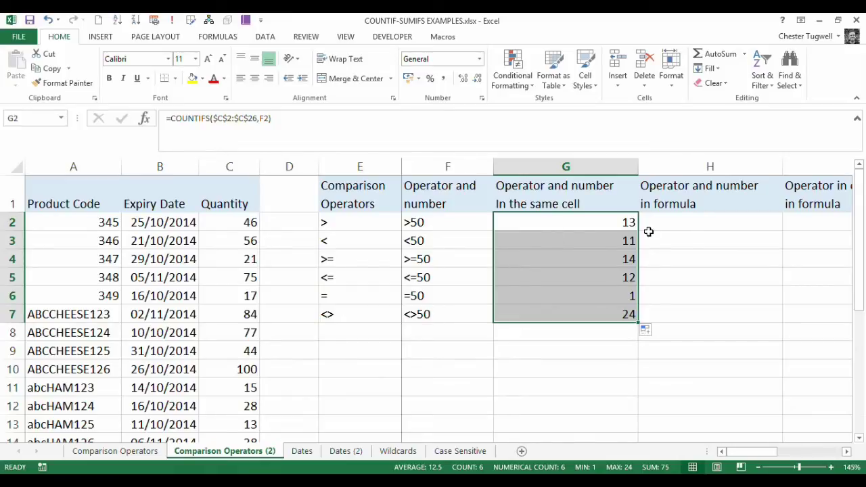
# Start a COUNTIFS formula in H2 with the Quantity values C2:C26 as the criteria range
pyautogui.click(847, 452)
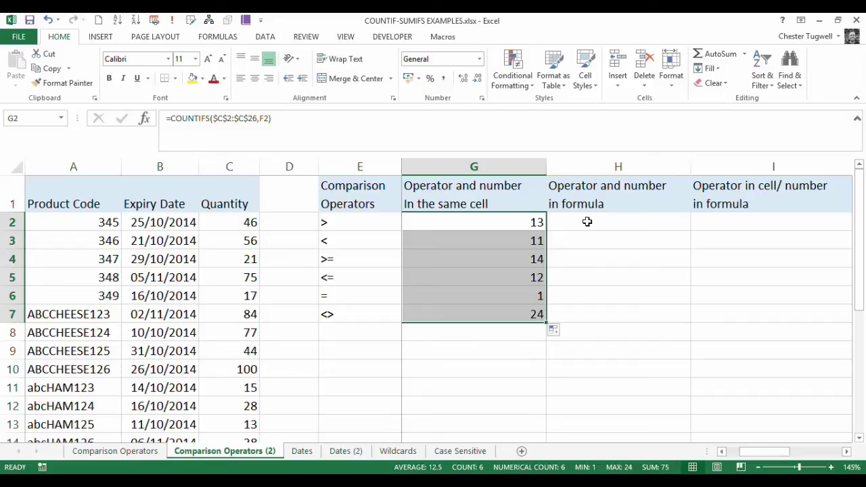
pyautogui.click(587, 222)
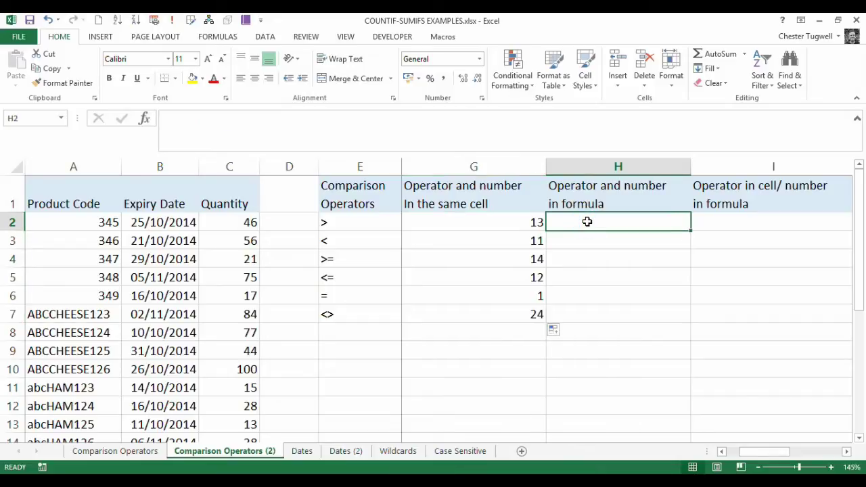
pyautogui.write('=countif')
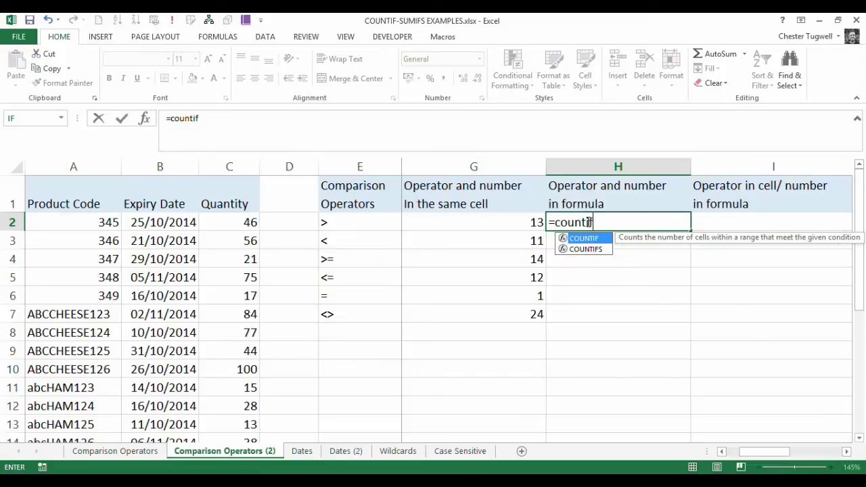
pyautogui.write('s(')
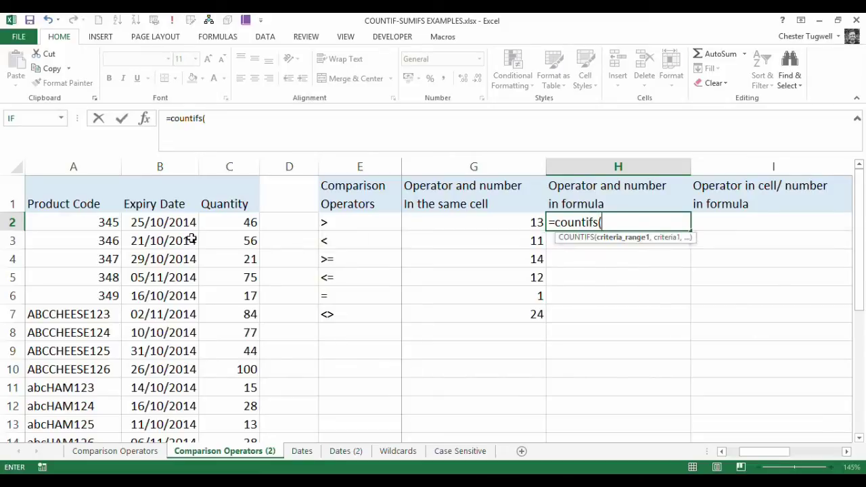
pyautogui.click(232, 222)
pyautogui.hotkey('ctrl', 'shift', 'Down')
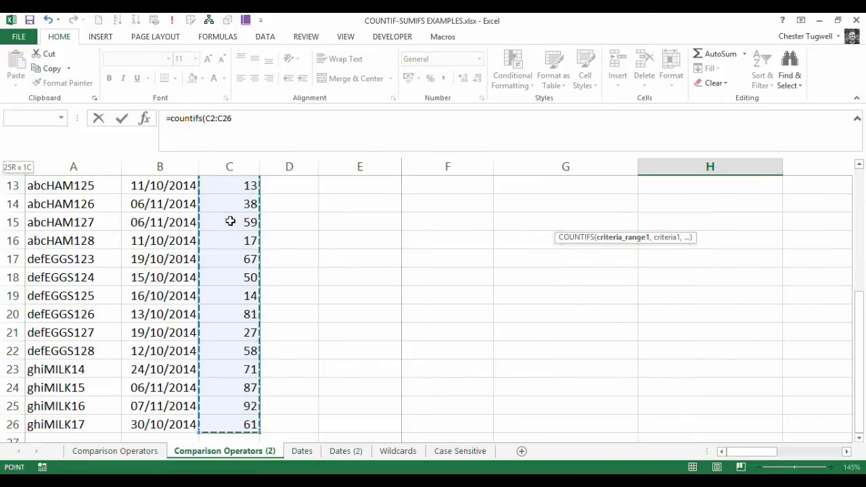
pyautogui.moveTo(858, 355); pyautogui.dragTo(862, 192)
pyautogui.click(254, 122)
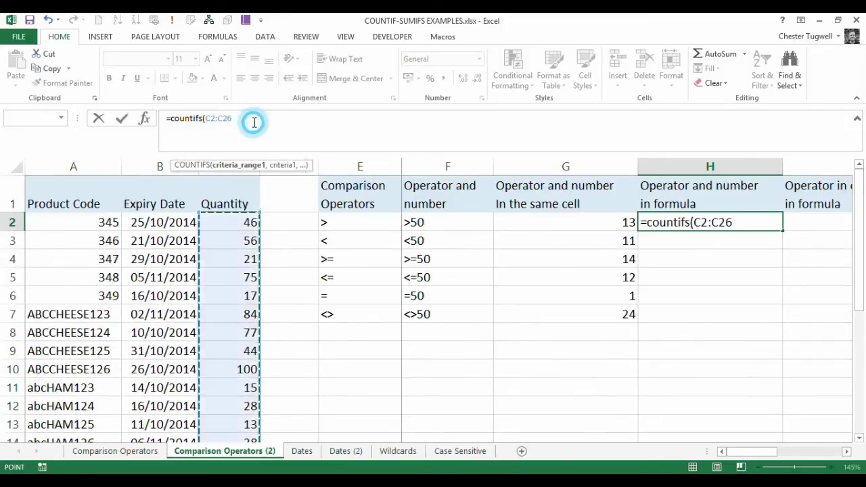
pyautogui.write(',')
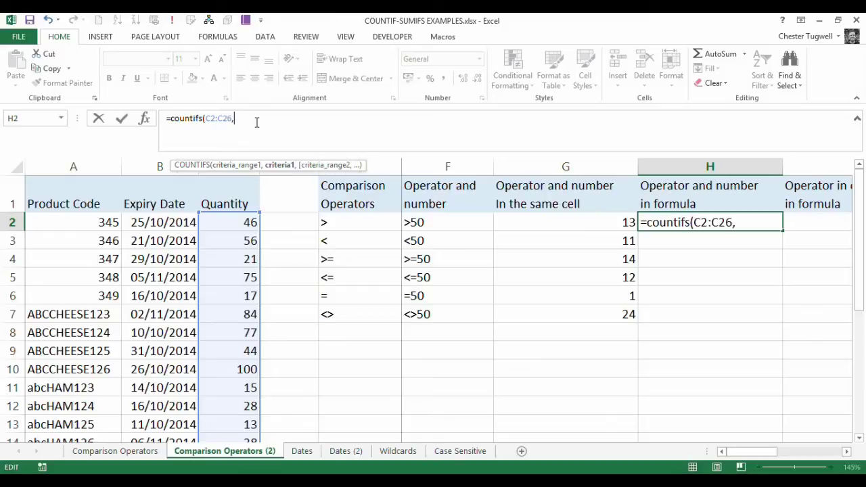
# Complete the H2 formula with the criterion ">50" written inside quotation marks
pyautogui.write('">50"')
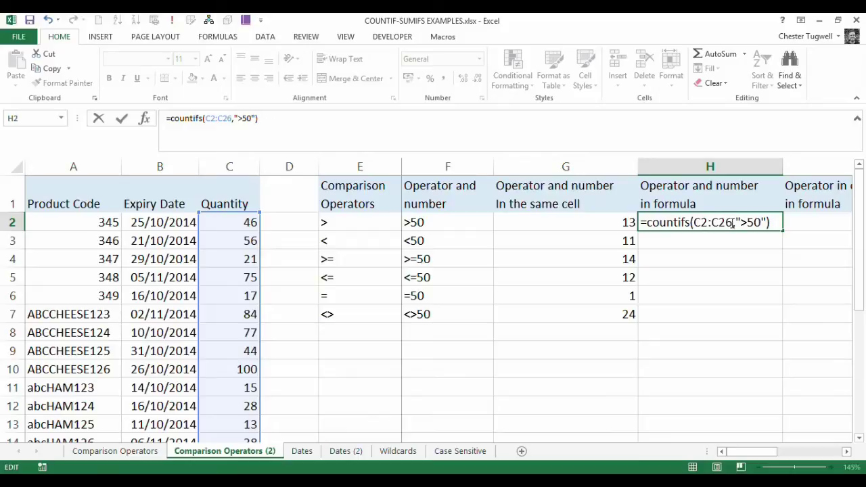
pyautogui.moveTo(732, 223); pyautogui.dragTo(695, 224)
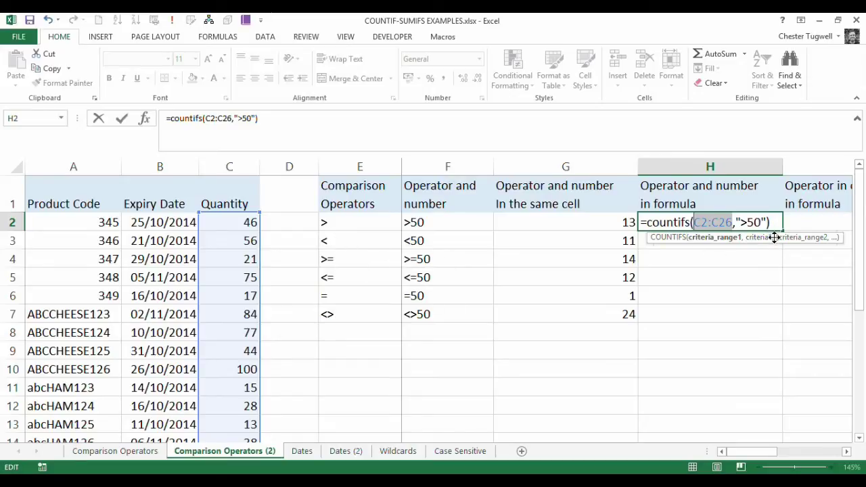
pyautogui.press('Return')
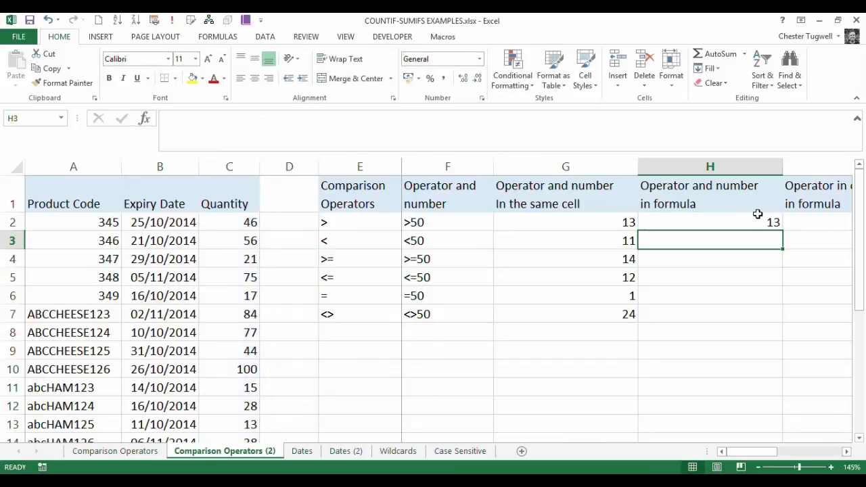
# Start a COUNTIFS formula in cell I2, under "Operator in cell/ number in formula"
pyautogui.click(846, 451)
pyautogui.click(846, 451)
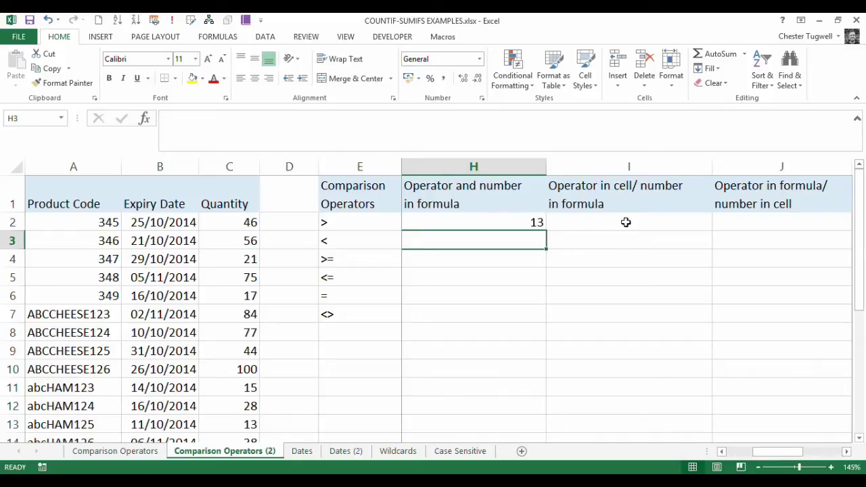
pyautogui.click(588, 226)
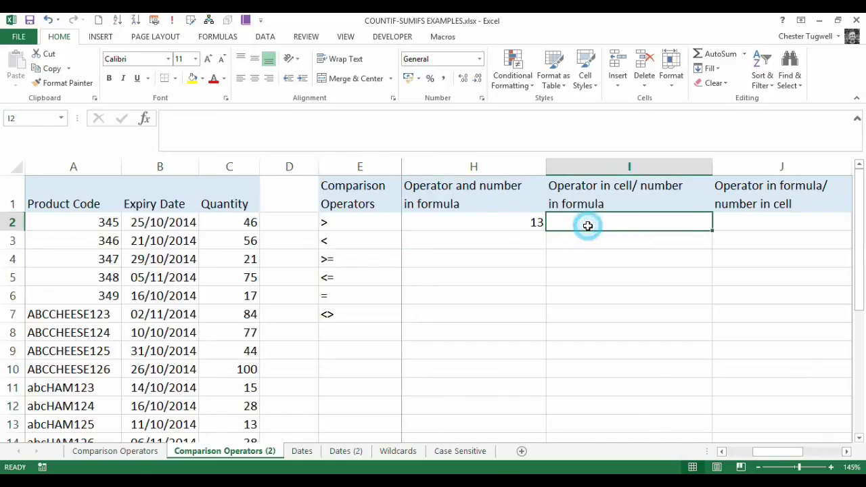
pyautogui.write('=count')
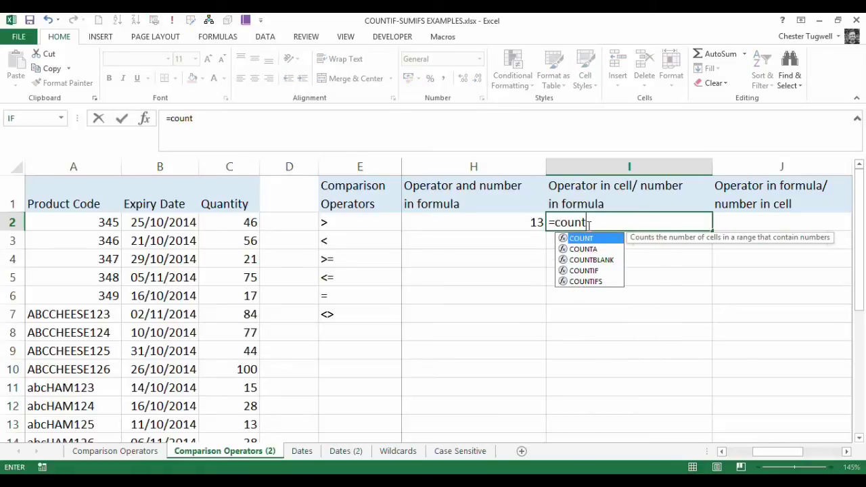
pyautogui.write('ifs(')
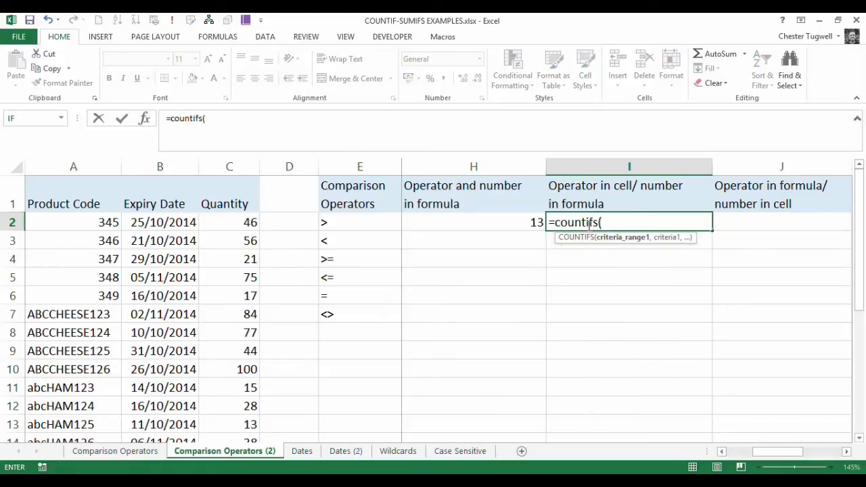
# Set the criteria range of the I2 formula to the absolute reference $C$2:$C$26
pyautogui.click(212, 220)
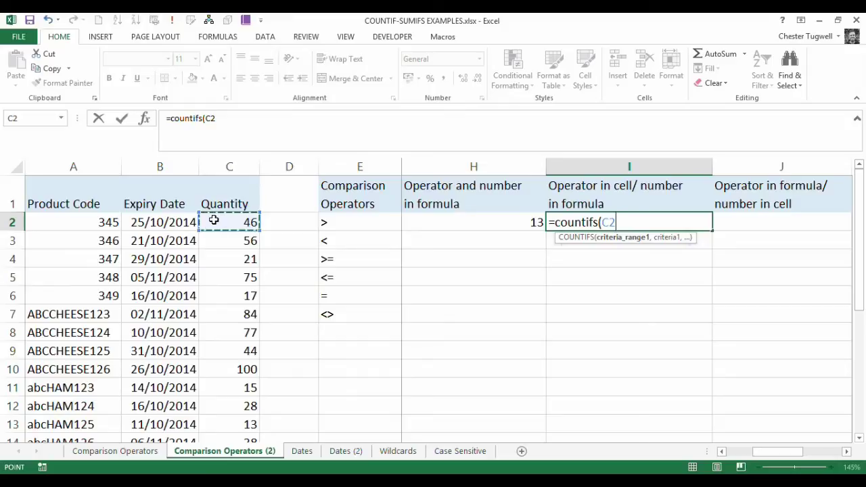
pyautogui.moveTo(212, 220); pyautogui.dragTo(229, 436)
pyautogui.moveTo(855, 359); pyautogui.dragTo(857, 212)
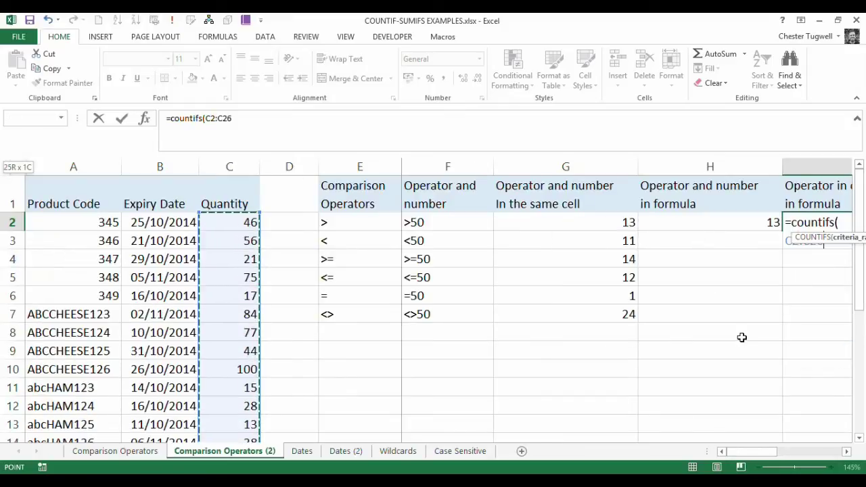
pyautogui.press('F4')
pyautogui.moveTo(764, 452); pyautogui.dragTo(746, 422)
pyautogui.click(294, 119)
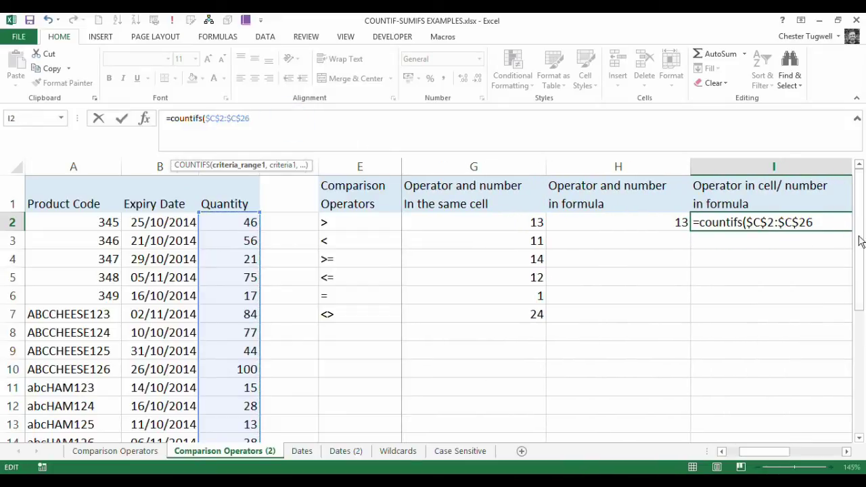
pyautogui.click(831, 222)
pyautogui.write(',')
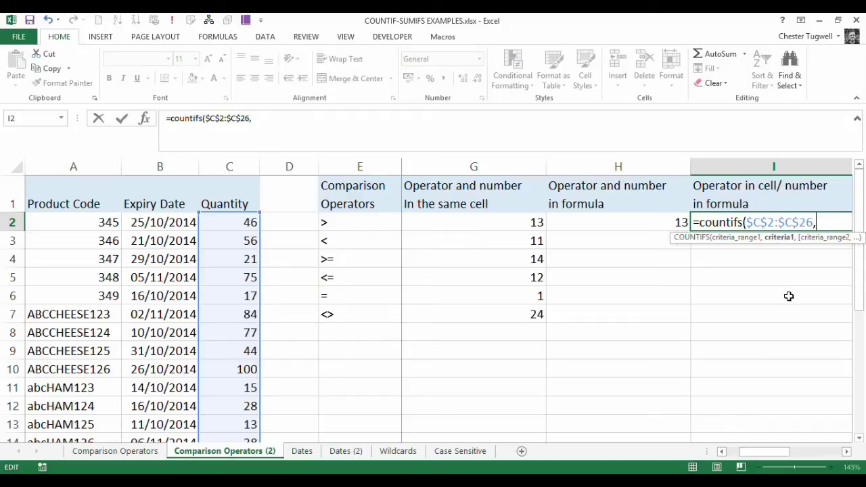
# Complete the I2 formula with the criterion E2&50, joining the operator cell to the number
pyautogui.click(364, 222)
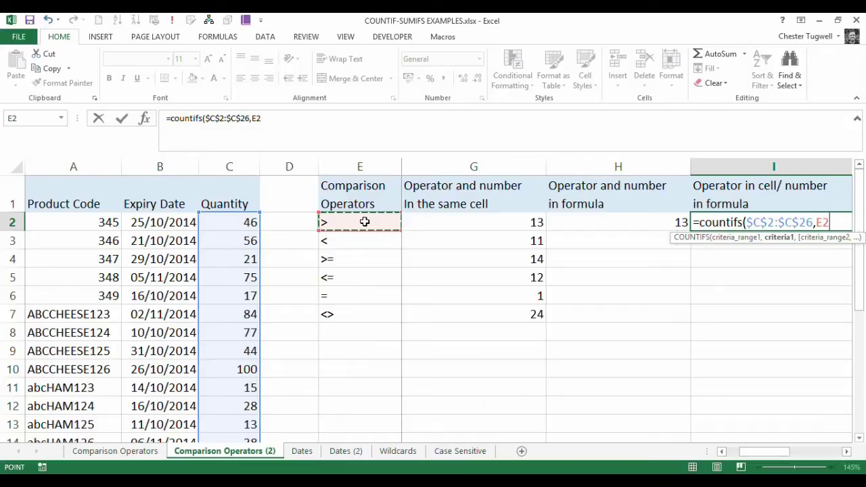
pyautogui.write('&50')
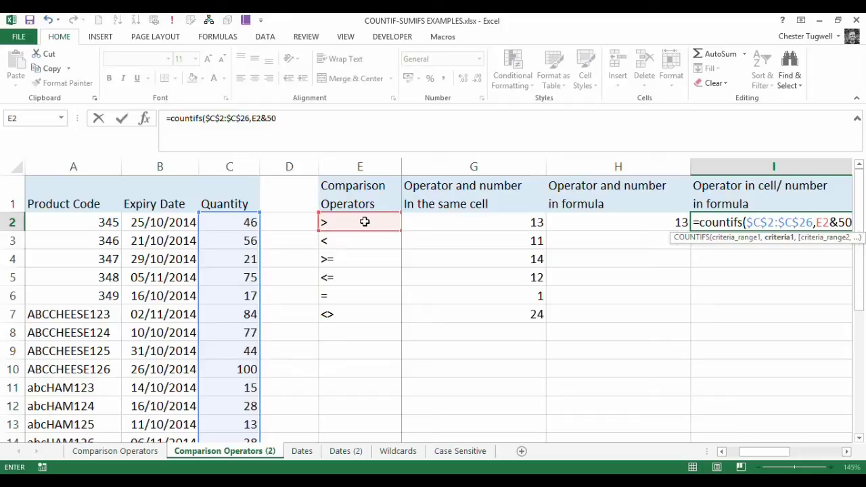
pyautogui.write(')')
pyautogui.press('Return')
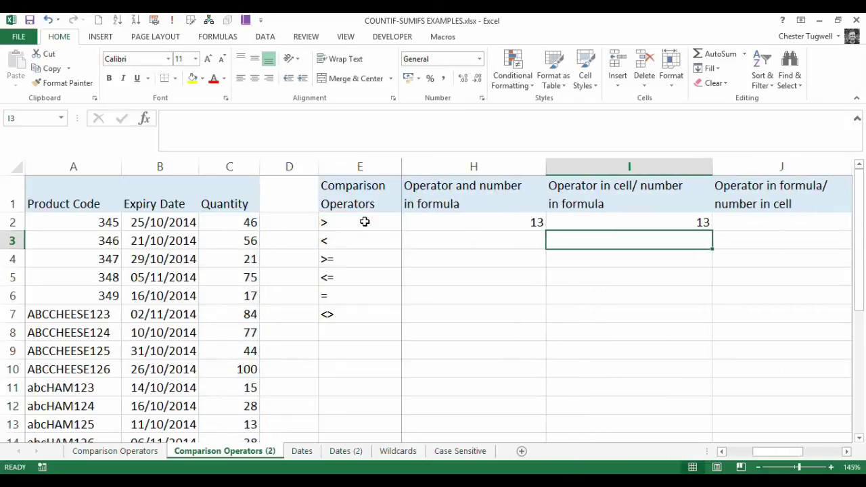
# Check the I2 formula and fill it down through I7 for the remaining comparison operators
pyautogui.click(652, 225)
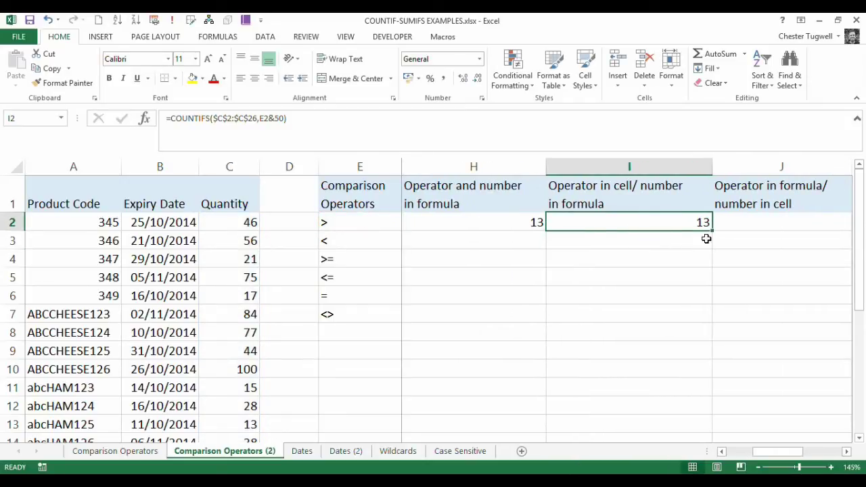
pyautogui.press('F2')
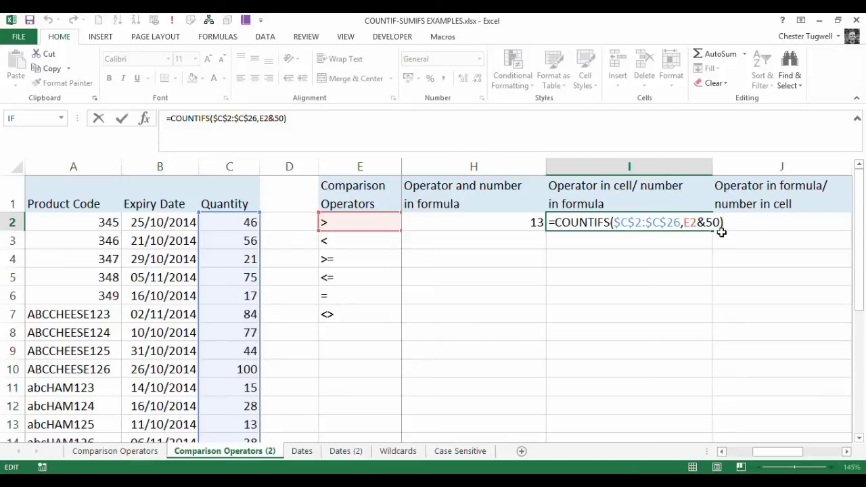
pyautogui.press('Return')
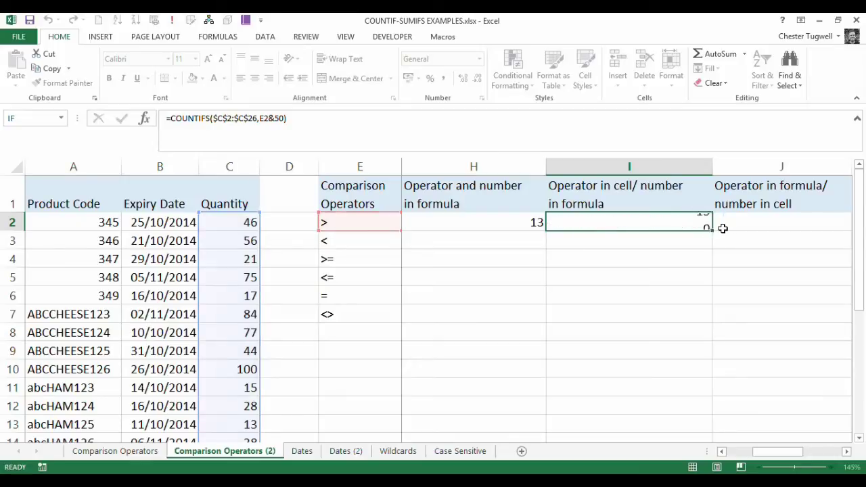
pyautogui.click(702, 222)
pyautogui.moveTo(713, 230); pyautogui.dragTo(707, 328)
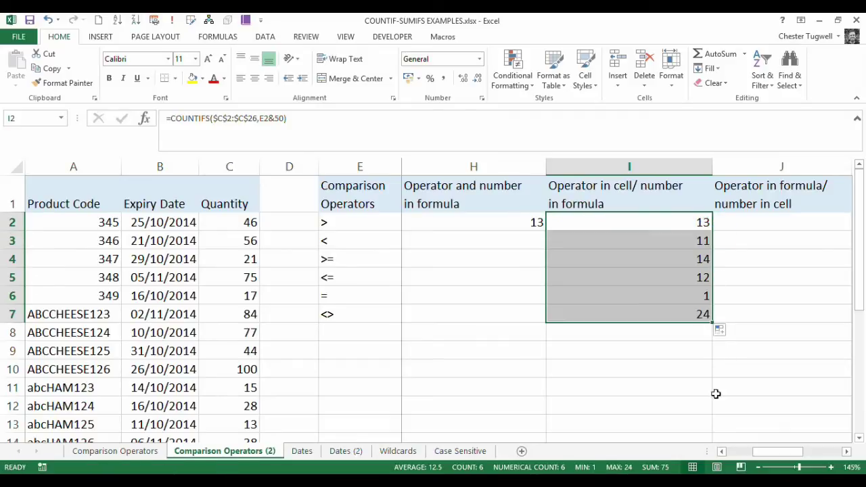
# Start a COUNTIFS formula in J2, under "Operator in formula/ number in cell", with C2:C26 as the criteria range
pyautogui.moveTo(767, 453)
pyautogui.mouseDown()
pyautogui.moveTo(739, 460)
pyautogui.moveTo(756, 460)
pyautogui.mouseUp()
pyautogui.click(761, 221)
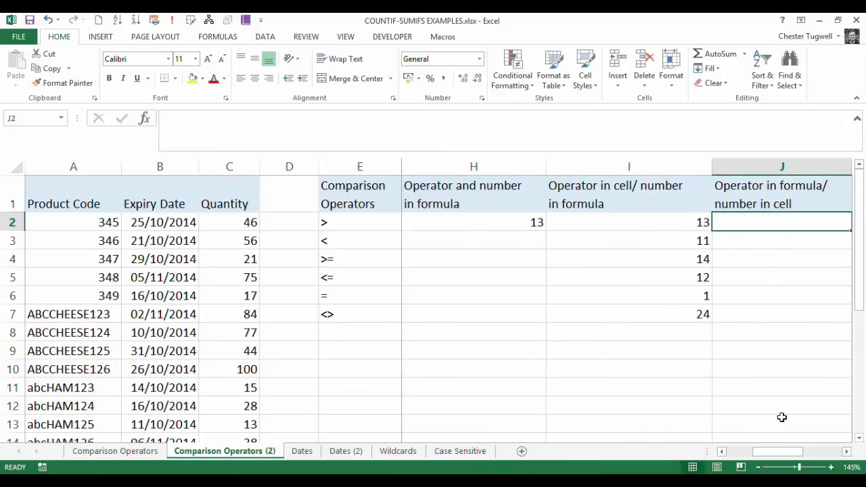
pyautogui.click(848, 453)
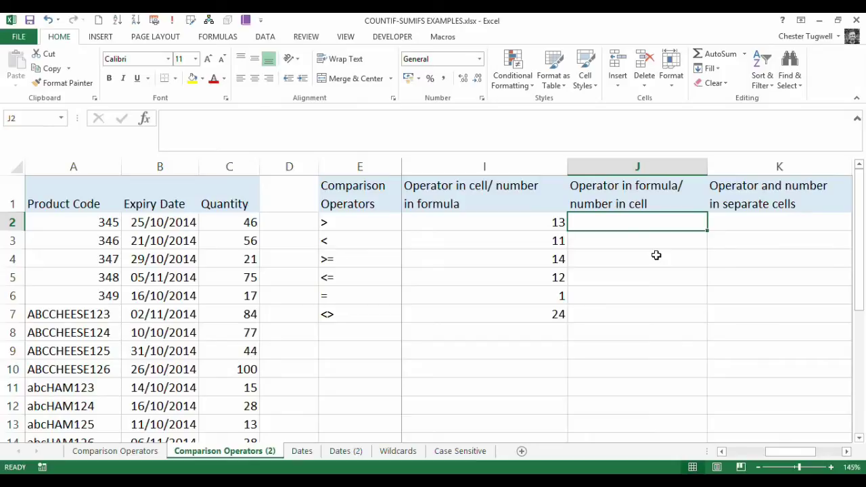
pyautogui.write('=countif')
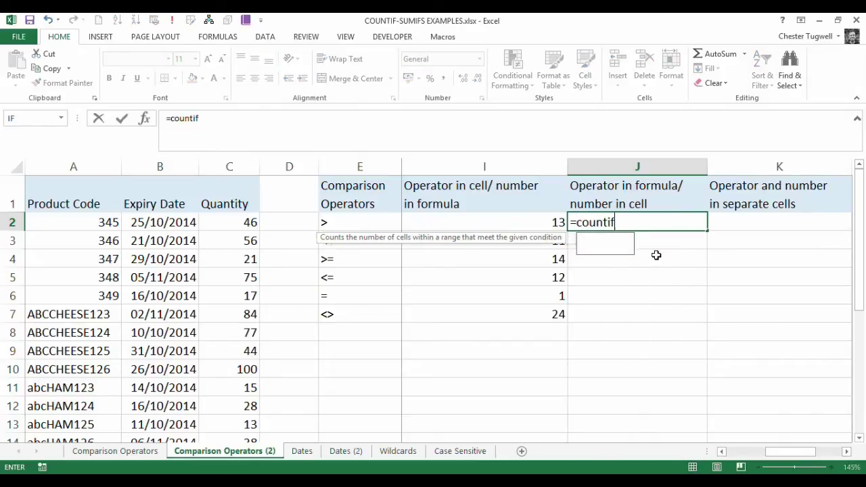
pyautogui.write('s(')
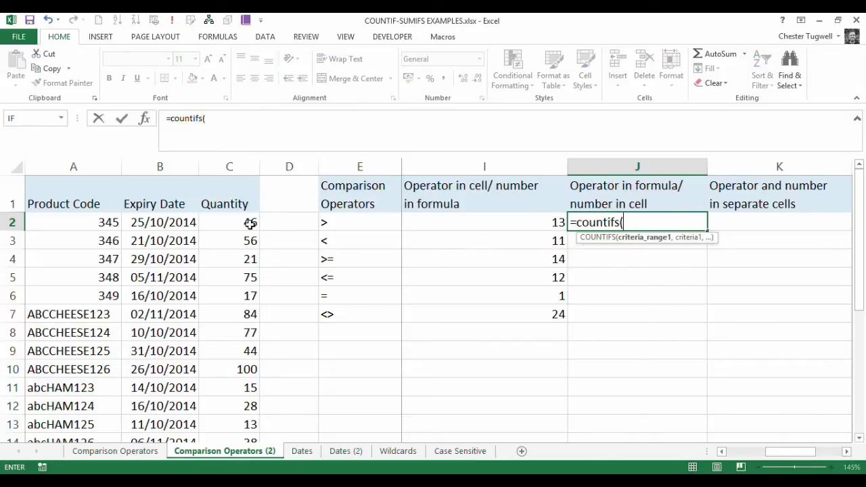
pyautogui.click(247, 222)
pyautogui.hotkey('ctrl', 'shift', 'Down')
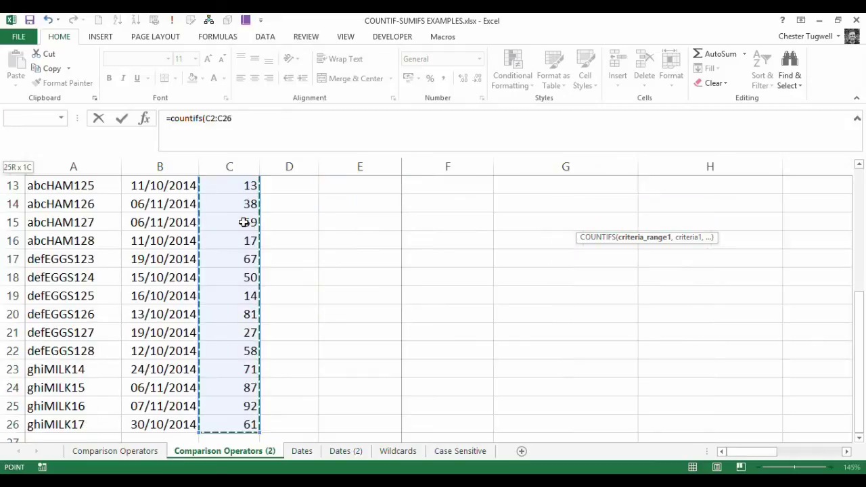
pyautogui.moveTo(859, 308); pyautogui.dragTo(862, 182)
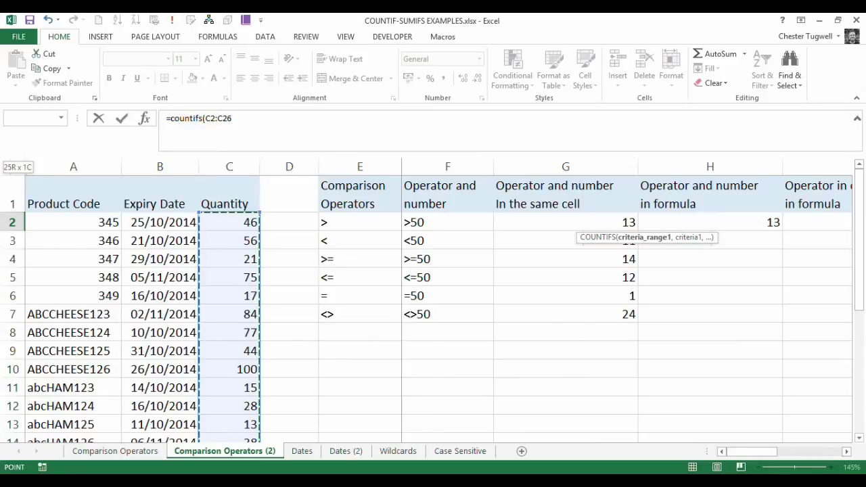
pyautogui.moveTo(763, 453); pyautogui.dragTo(792, 458)
pyautogui.click(266, 118)
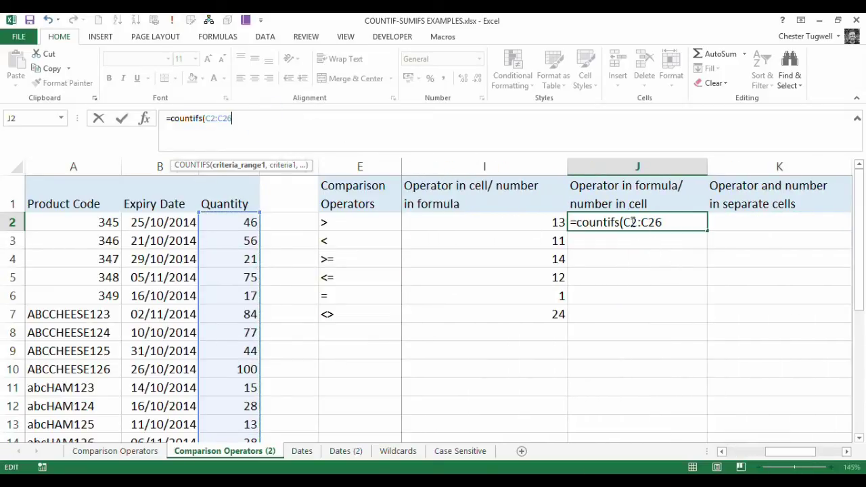
pyautogui.click(672, 224)
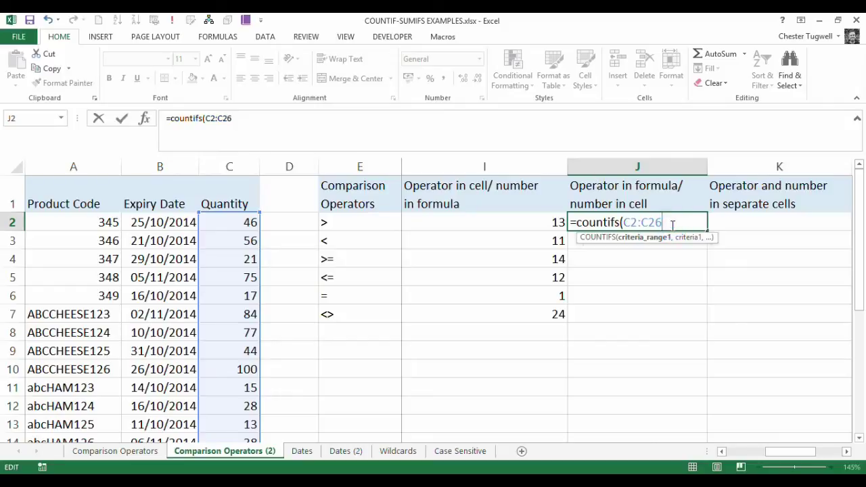
# Complete the J2 formula with the criterion ">"&N1, referencing the "Reorder below" number, and review the entered formula
pyautogui.write(',">')
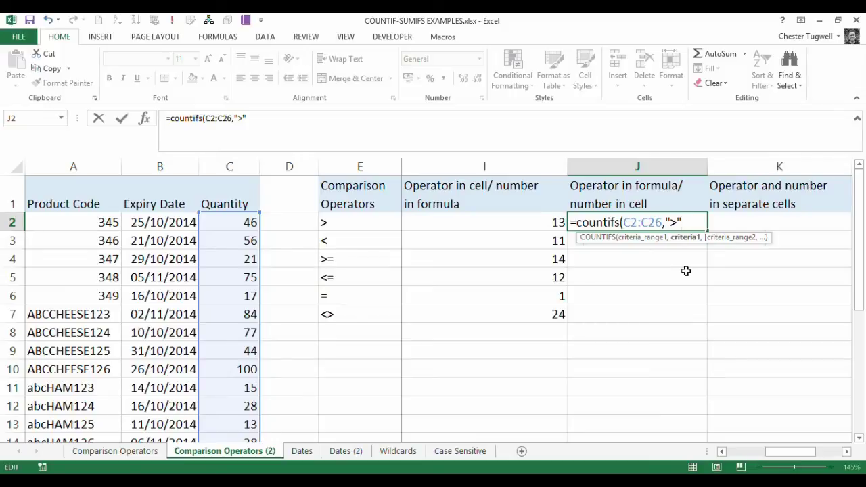
pyautogui.write('&')
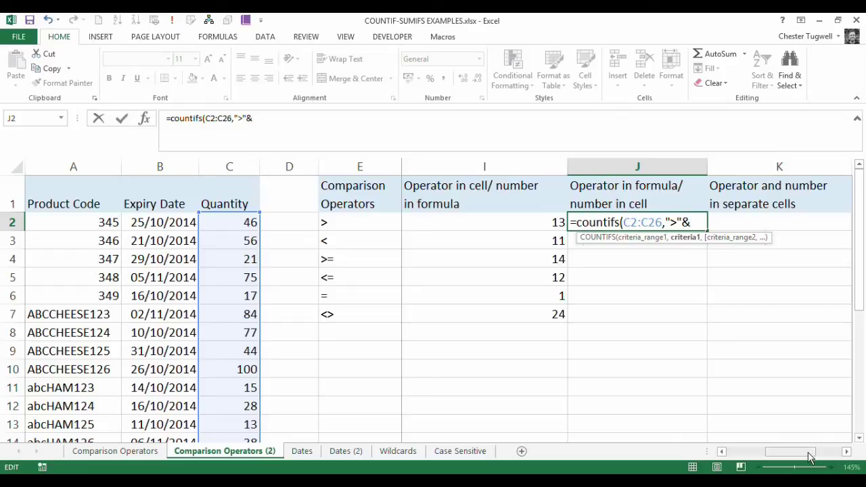
pyautogui.moveTo(801, 455); pyautogui.dragTo(837, 455)
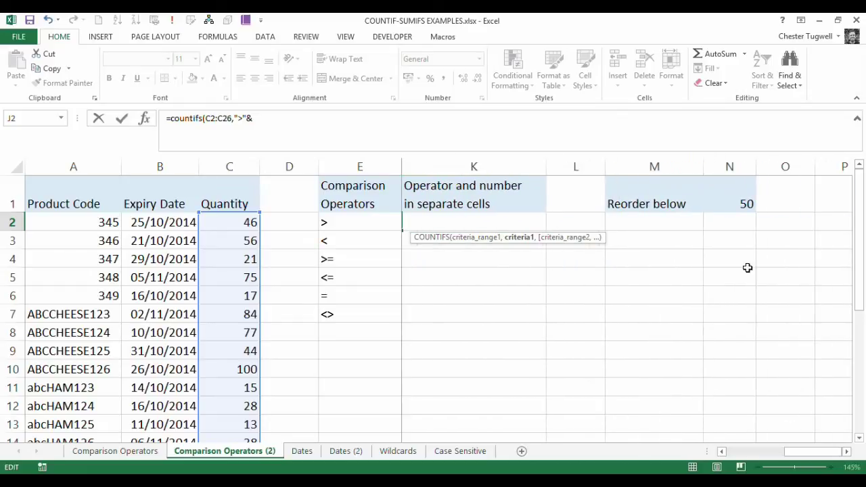
pyautogui.click(738, 200)
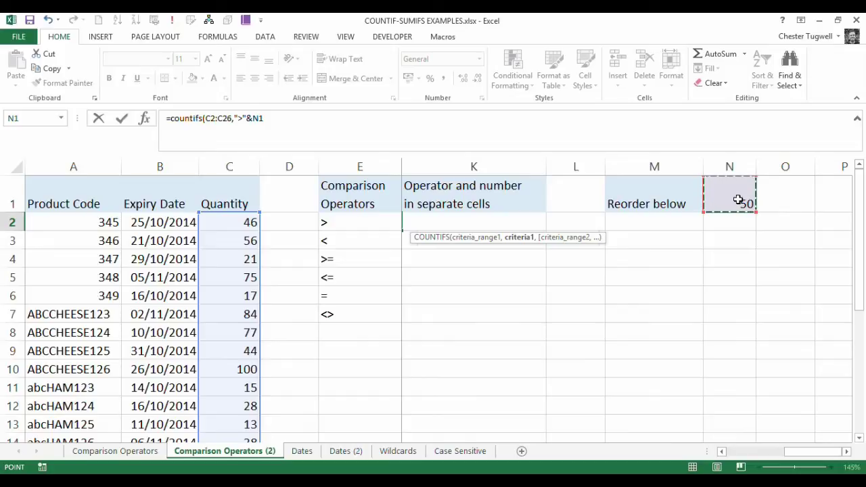
pyautogui.moveTo(796, 455); pyautogui.dragTo(762, 455)
pyautogui.click(300, 122)
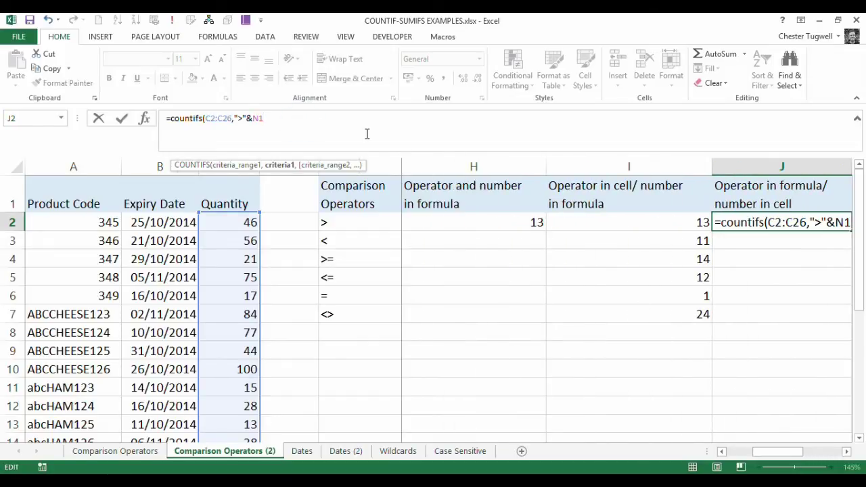
pyautogui.write(')')
pyautogui.press('Return')
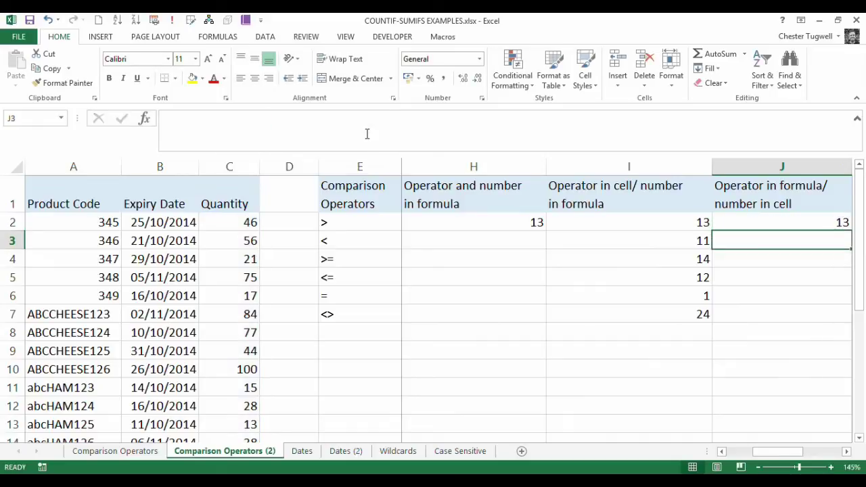
pyautogui.moveTo(790, 452); pyautogui.dragTo(806, 455)
pyautogui.click(679, 222)
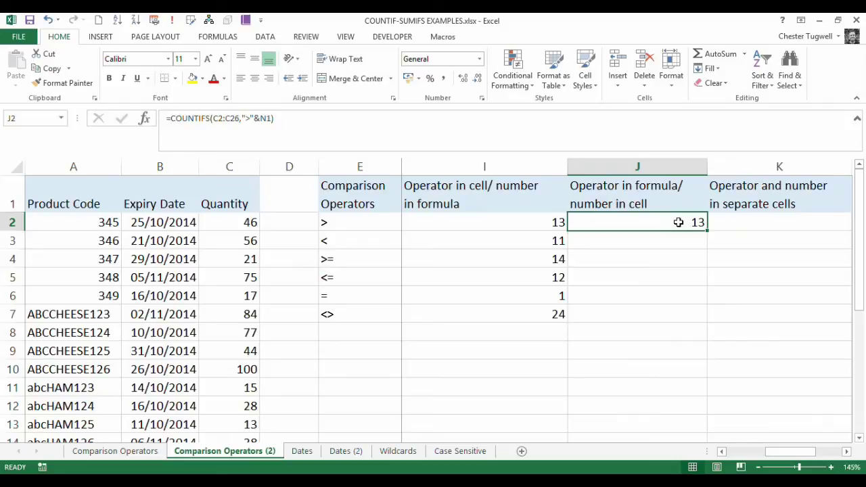
pyautogui.doubleClick(678, 222)
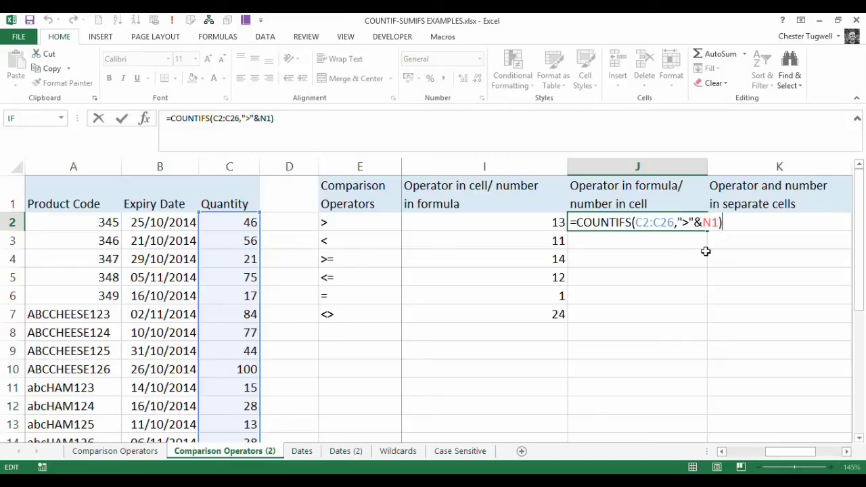
pyautogui.press('Return')
# Start a COUNTIFS formula in K2, under "Operator and number in separate cells", with C2:C26 as the criteria range
pyautogui.click(767, 222)
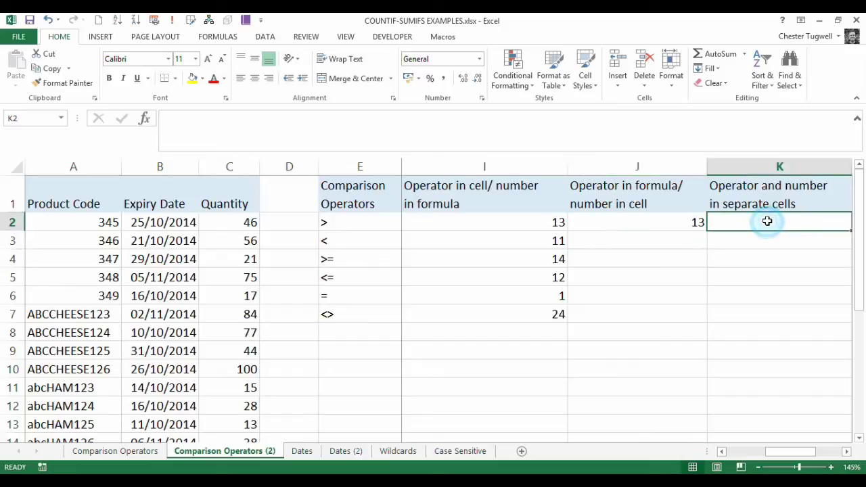
pyautogui.click(846, 451)
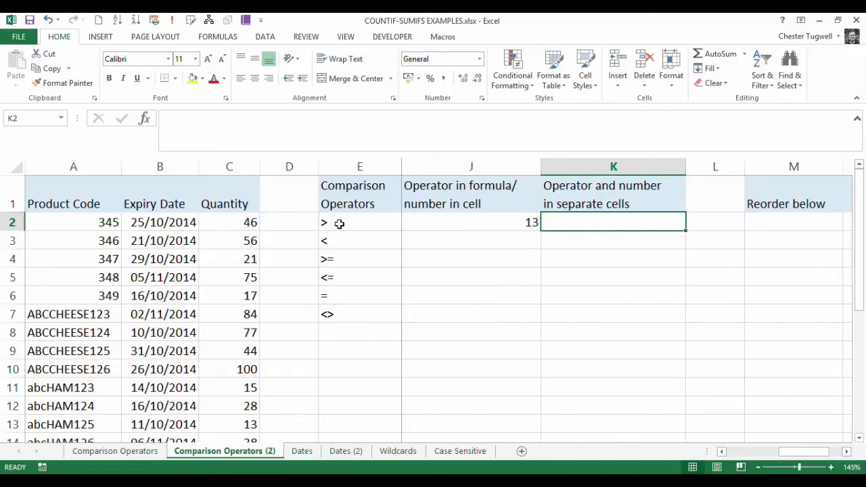
pyautogui.moveTo(786, 449)
pyautogui.mouseDown()
pyautogui.moveTo(798, 451)
pyautogui.moveTo(785, 440)
pyautogui.mouseUp()
pyautogui.write('=')
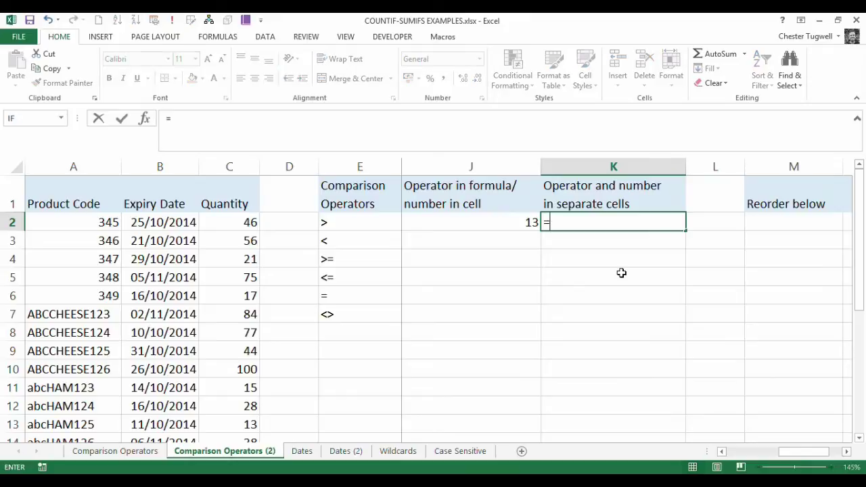
pyautogui.write('countifs(')
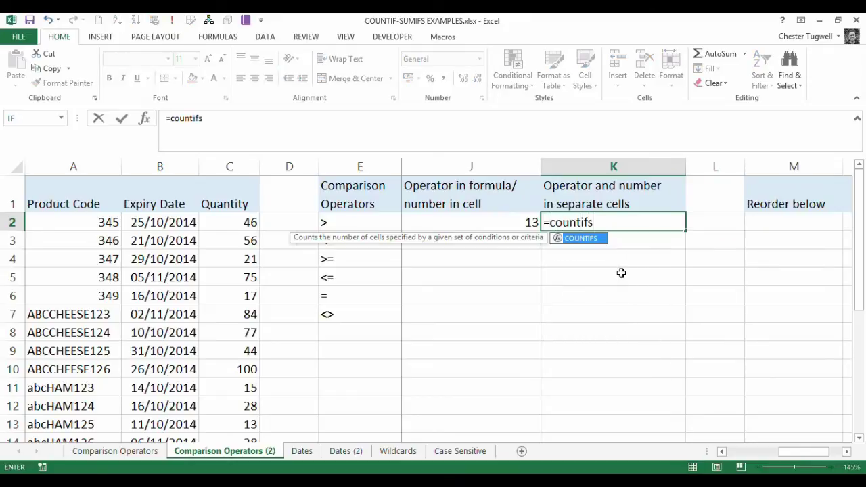
pyautogui.click(243, 223)
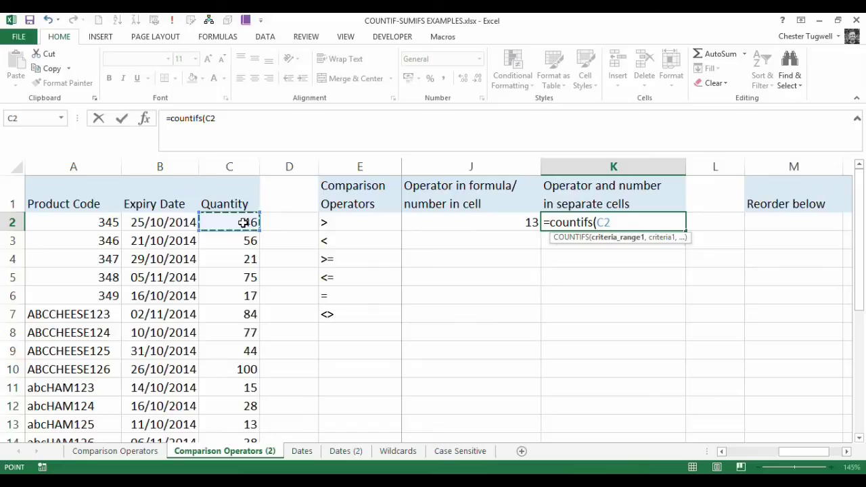
pyautogui.hotkey('ctrl', 'shift', 'Down')
pyautogui.moveTo(859, 326); pyautogui.dragTo(859, 315)
pyautogui.moveTo(729, 451); pyautogui.dragTo(785, 451)
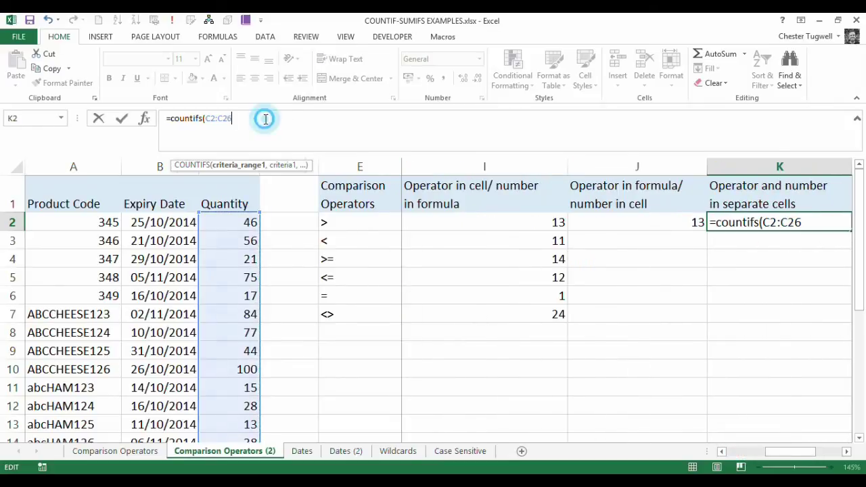
# Complete the K2 COUNTIFS formula with the criterion E2&N1, joining the operator cell to the "Reorder below" number
pyautogui.write(',')
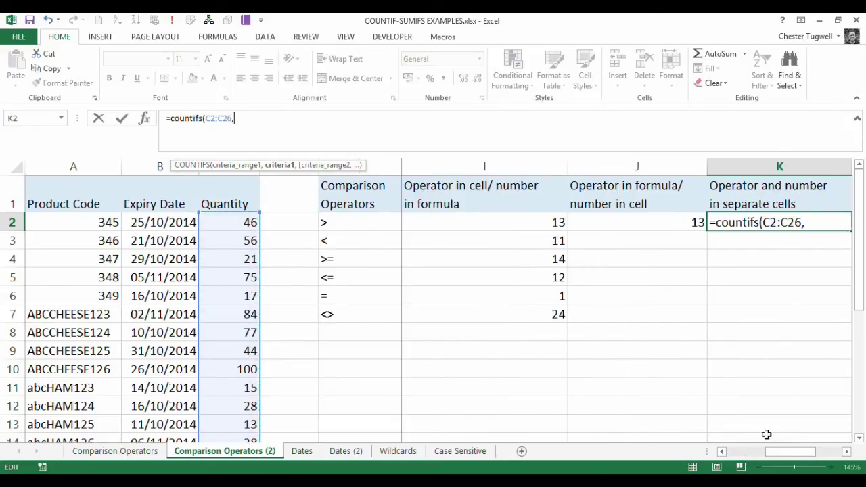
pyautogui.moveTo(784, 451)
pyautogui.mouseDown()
pyautogui.moveTo(810, 458)
pyautogui.moveTo(789, 453)
pyautogui.mouseUp()
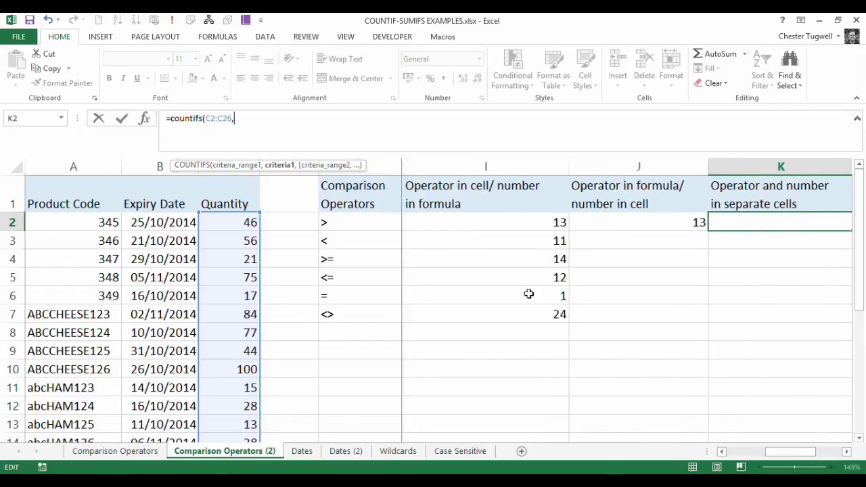
pyautogui.click(344, 223)
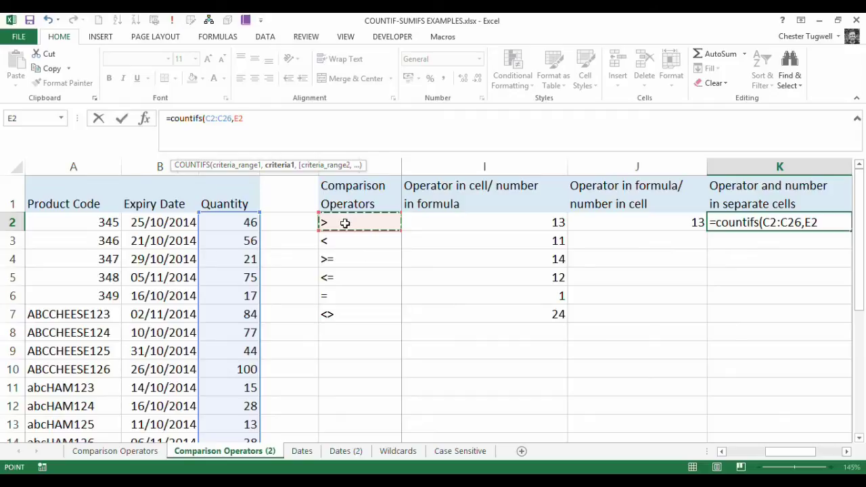
pyautogui.write('&')
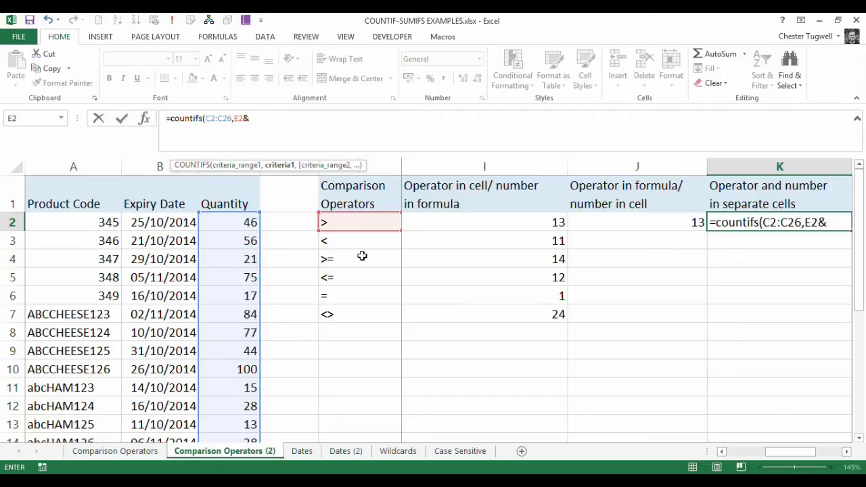
pyautogui.moveTo(803, 460); pyautogui.dragTo(820, 458)
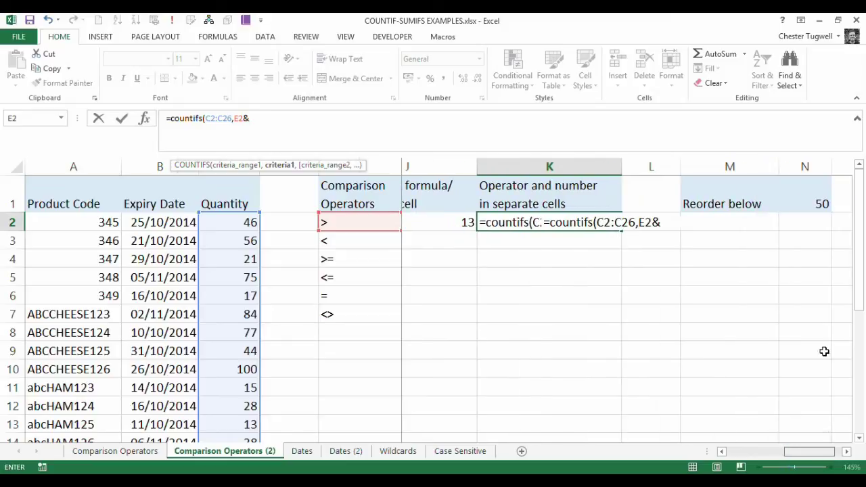
pyautogui.click(845, 195)
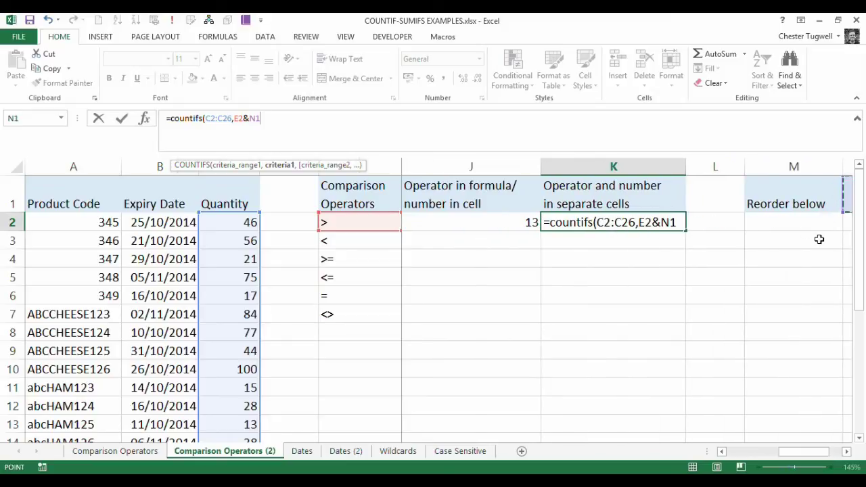
pyautogui.write(')')
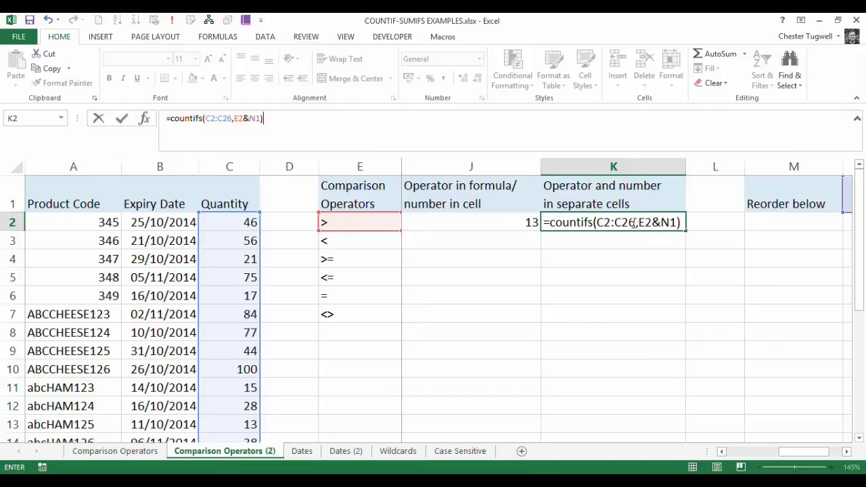
# Make the C2:C26 and N1 references absolute in the K2 formula, enter it and fill it down through K7
pyautogui.moveTo(633, 223); pyautogui.dragTo(597, 222)
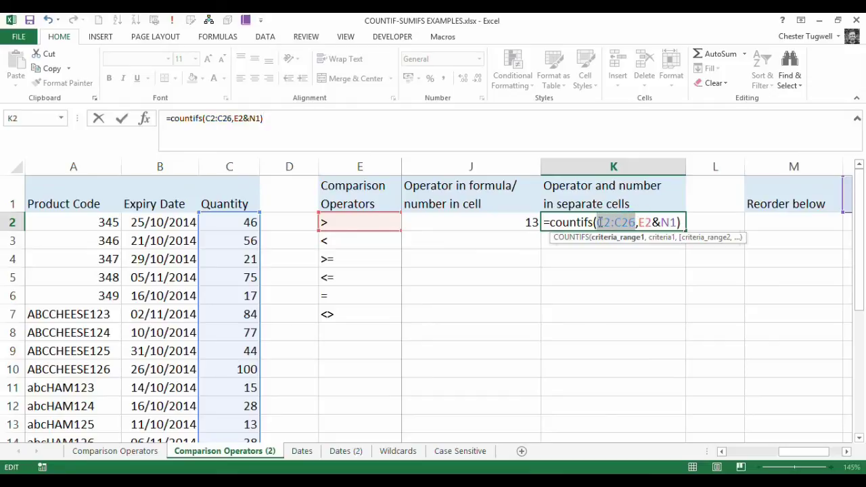
pyautogui.press('F4')
pyautogui.moveTo(706, 223); pyautogui.dragTo(691, 223)
pyautogui.press('F4')
pyautogui.press('Return')
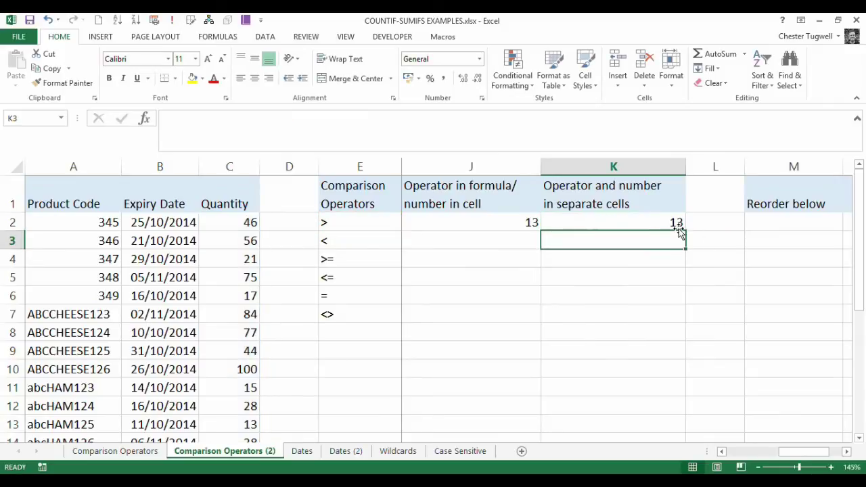
pyautogui.click(676, 223)
pyautogui.moveTo(684, 231); pyautogui.dragTo(676, 316)
# Review the COUNTIFS formula in G2, under "Operator and number In the same cell"
pyautogui.moveTo(790, 454); pyautogui.dragTo(724, 456)
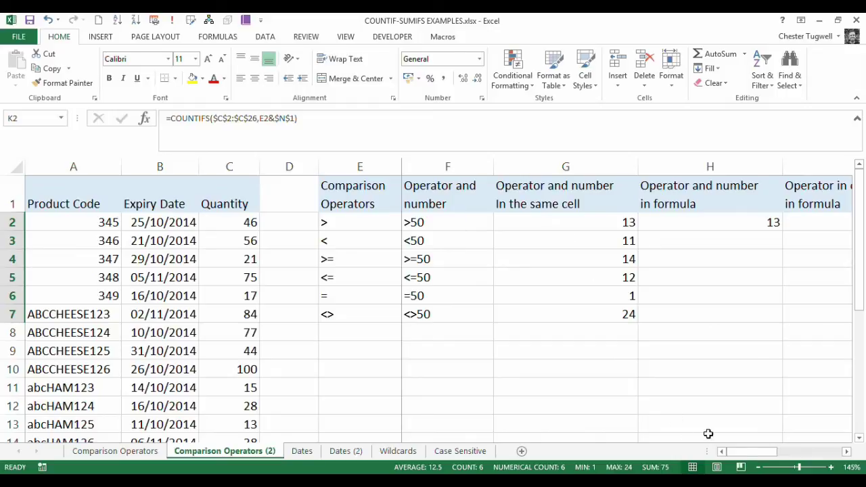
pyautogui.moveTo(736, 451)
pyautogui.mouseDown()
pyautogui.moveTo(796, 457)
pyautogui.moveTo(734, 456)
pyautogui.mouseUp()
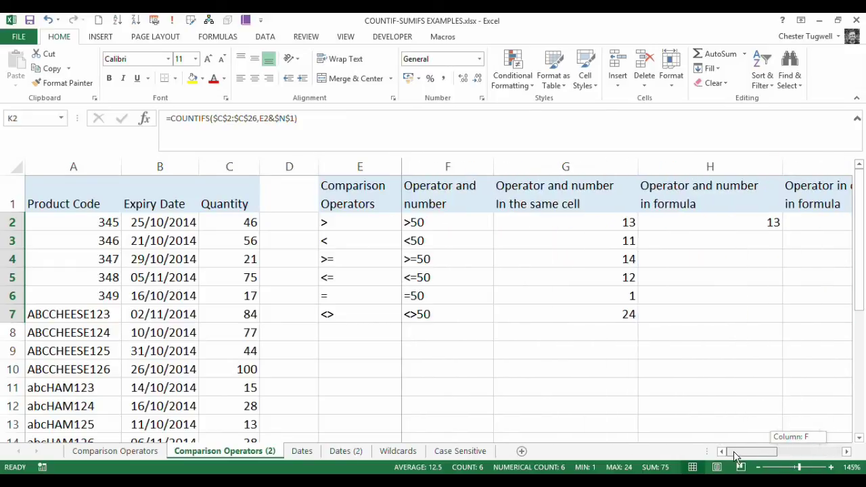
pyautogui.click(577, 224)
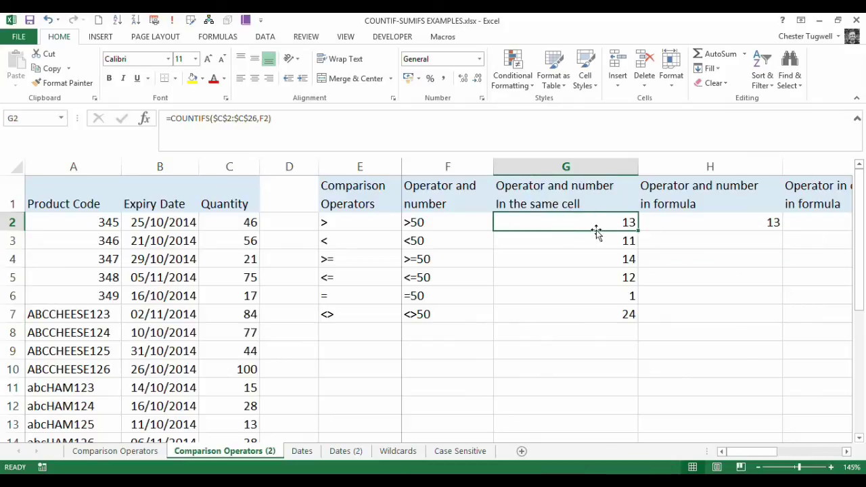